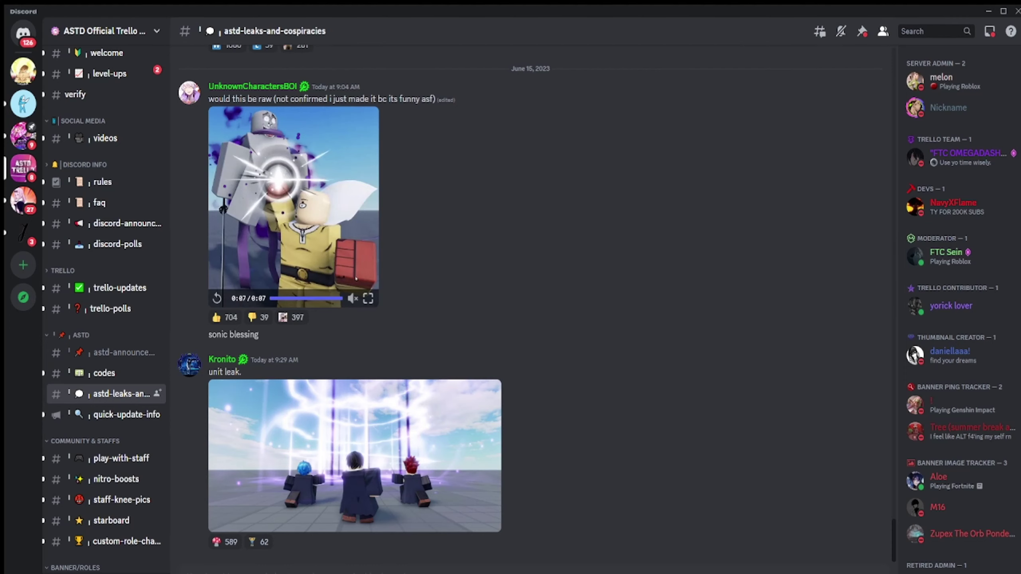
{"action": "left_click", "coordinate": [354, 456]}
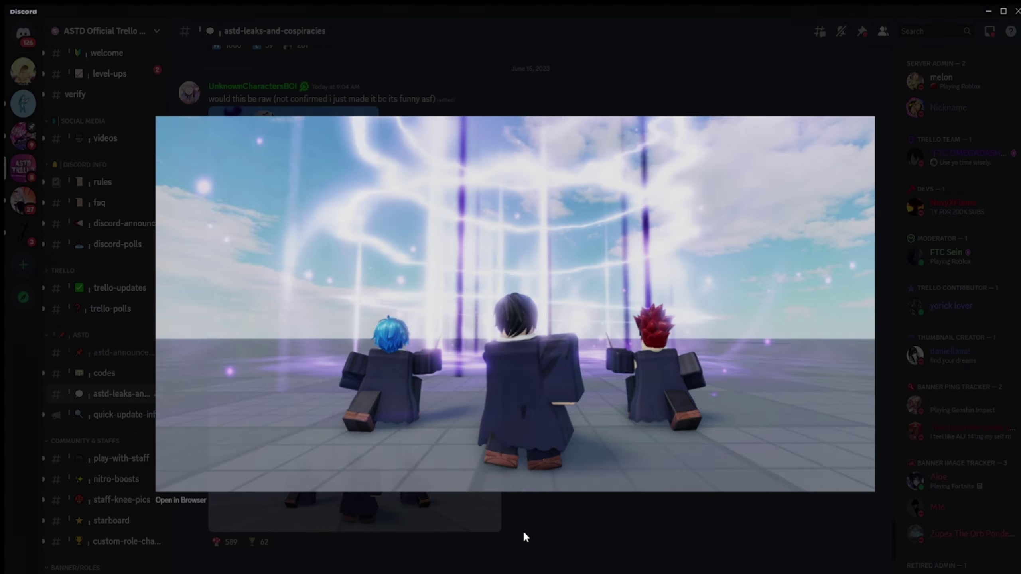
{"action": "left_click", "coordinate": [524, 530]}
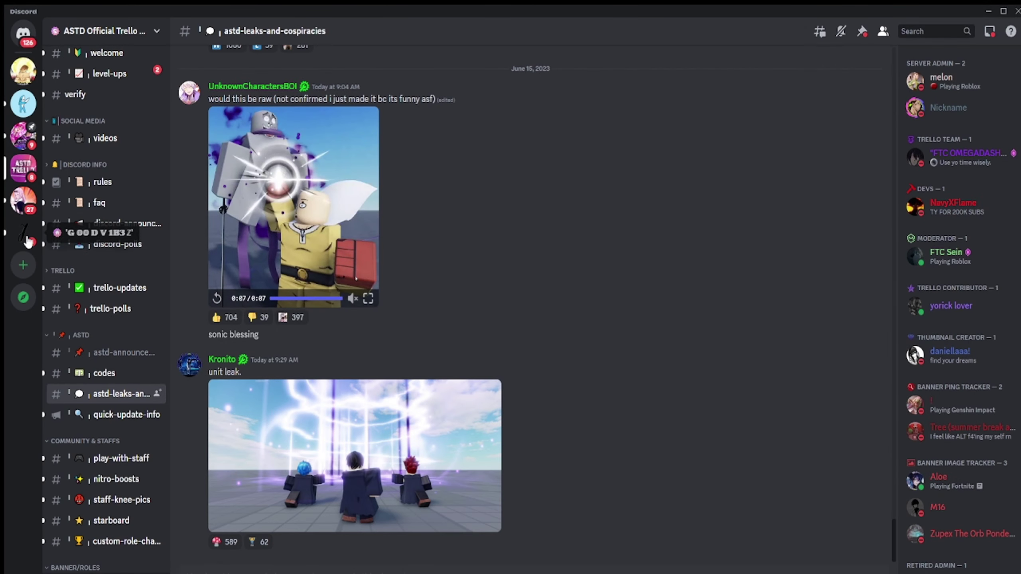
{"action": "left_click", "coordinate": [24, 111]}
{"action": "left_click", "coordinate": [24, 136]}
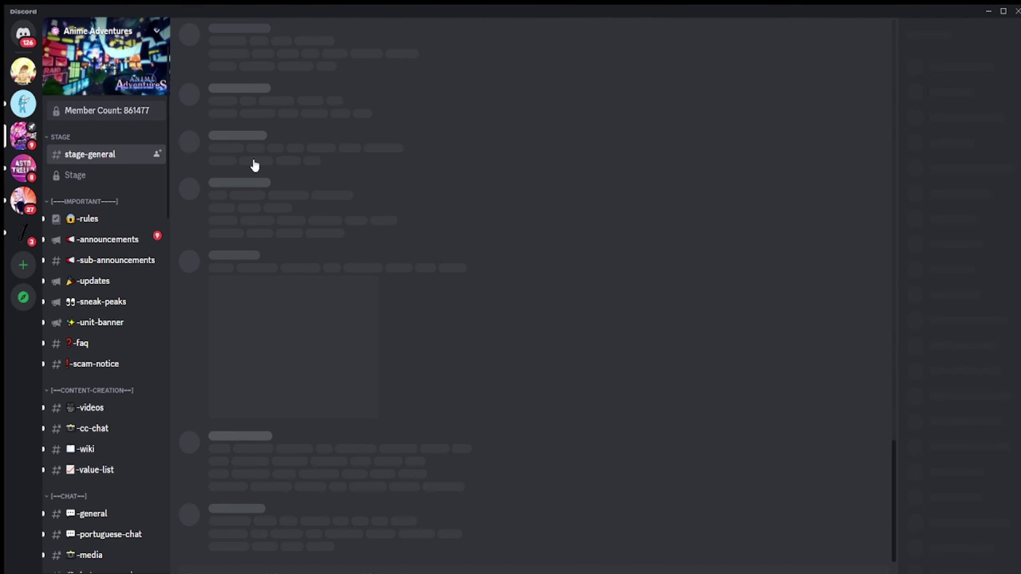
{"action": "left_click", "coordinate": [23, 169]}
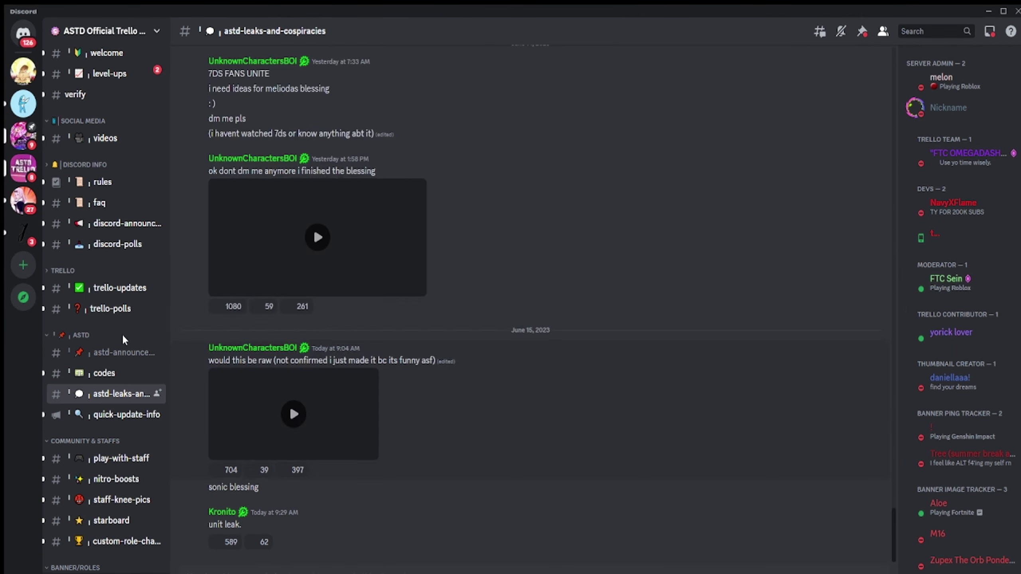
{"action": "scroll", "coordinate": [123, 398], "scroll_direction": "down", "scroll_amount": 1}
{"action": "scroll", "coordinate": [123, 398], "scroll_direction": "down", "scroll_amount": 1}
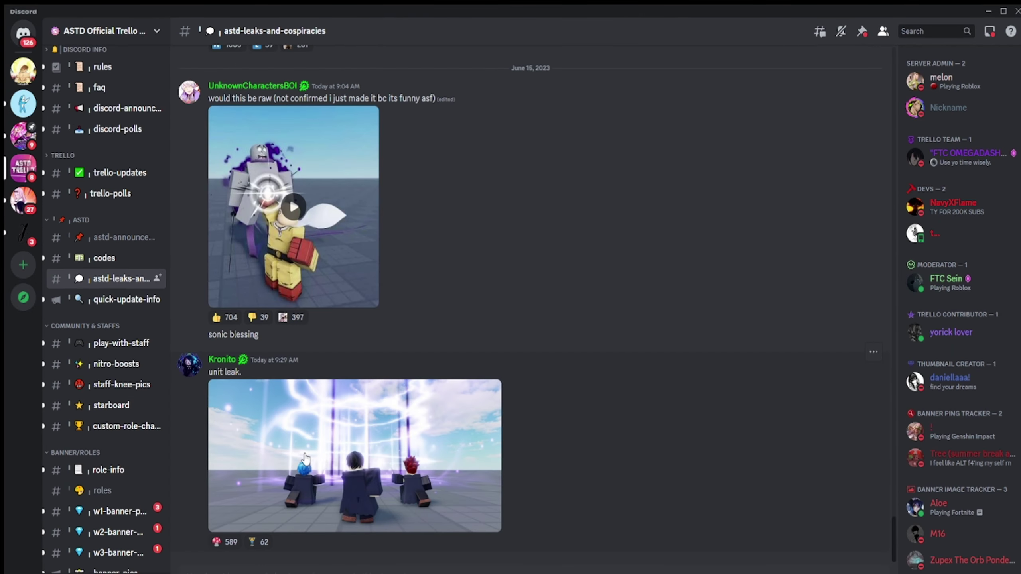
{"action": "left_click", "coordinate": [354, 455]}
{"action": "left_click", "coordinate": [541, 507]}
{"action": "left_click", "coordinate": [432, 437]}
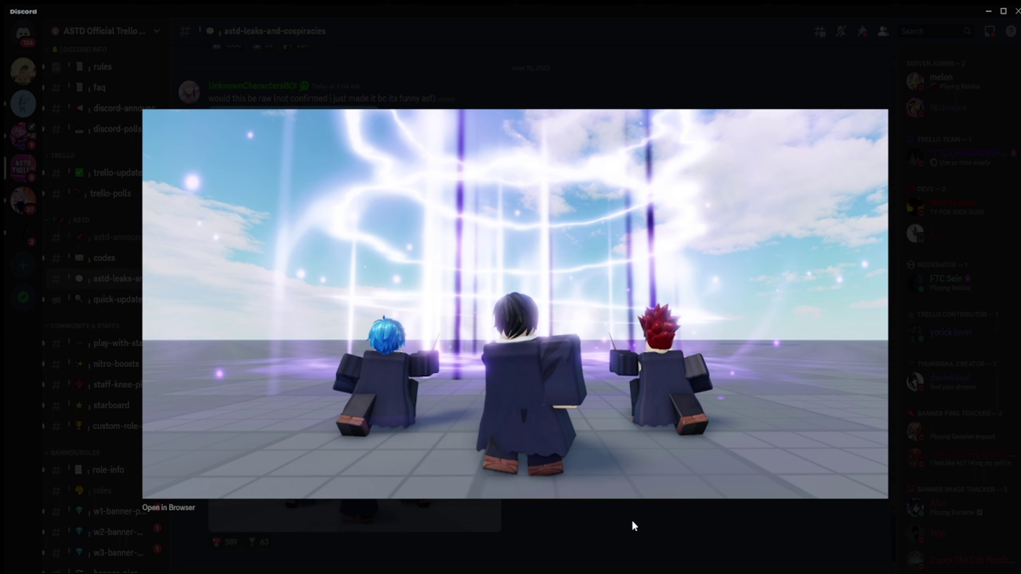
{"action": "left_click", "coordinate": [593, 501]}
{"action": "left_click", "coordinate": [457, 403]}
{"action": "left_click", "coordinate": [580, 509]}
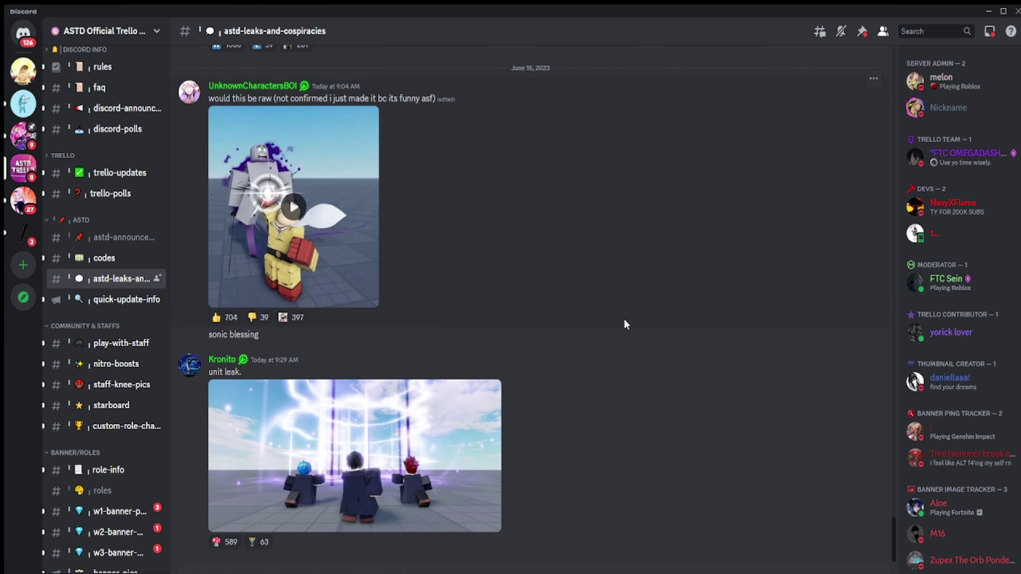
{"action": "left_click", "coordinate": [461, 460]}
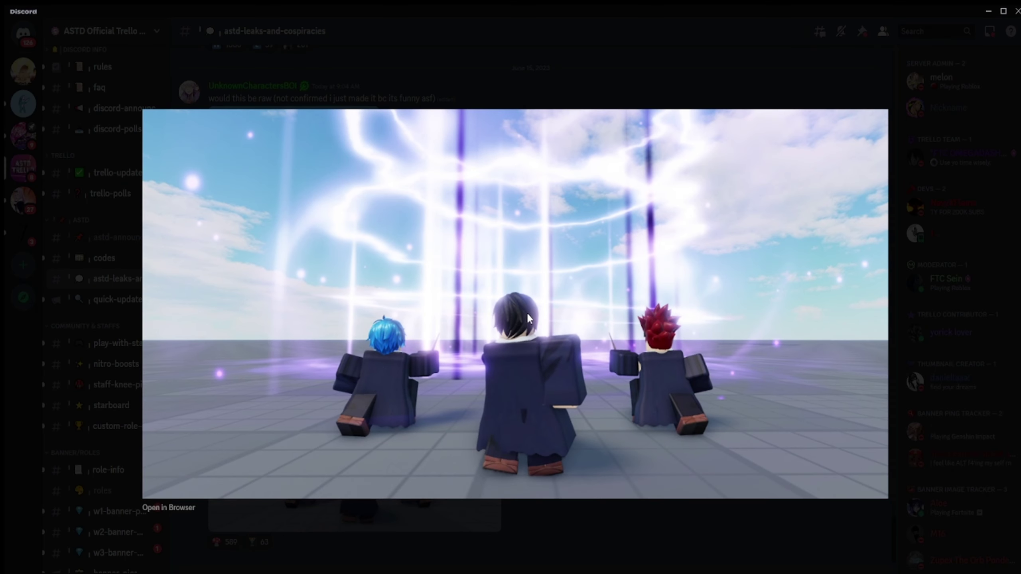
{"action": "left_click", "coordinate": [557, 533]}
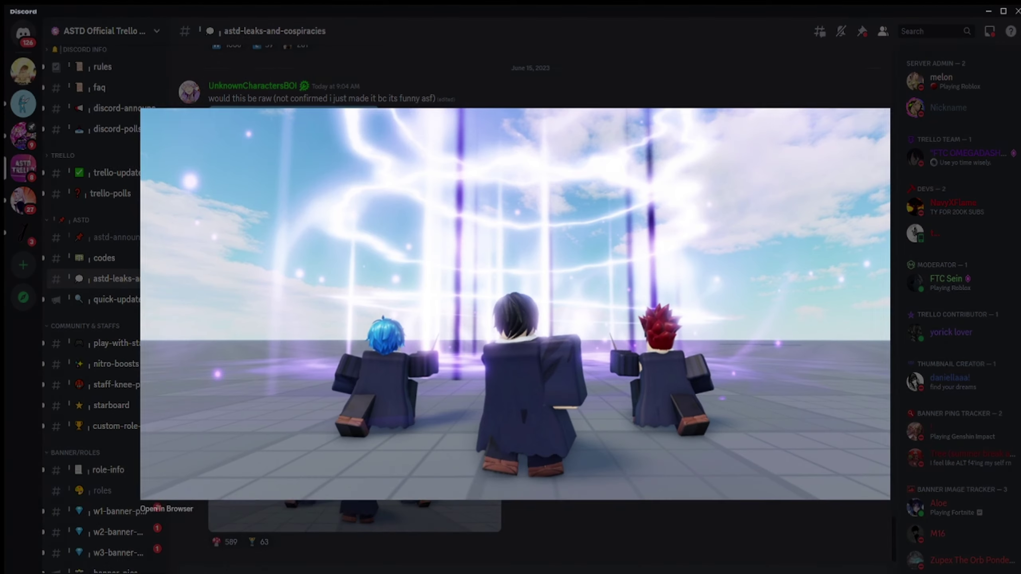
{"action": "left_click", "coordinate": [437, 433]}
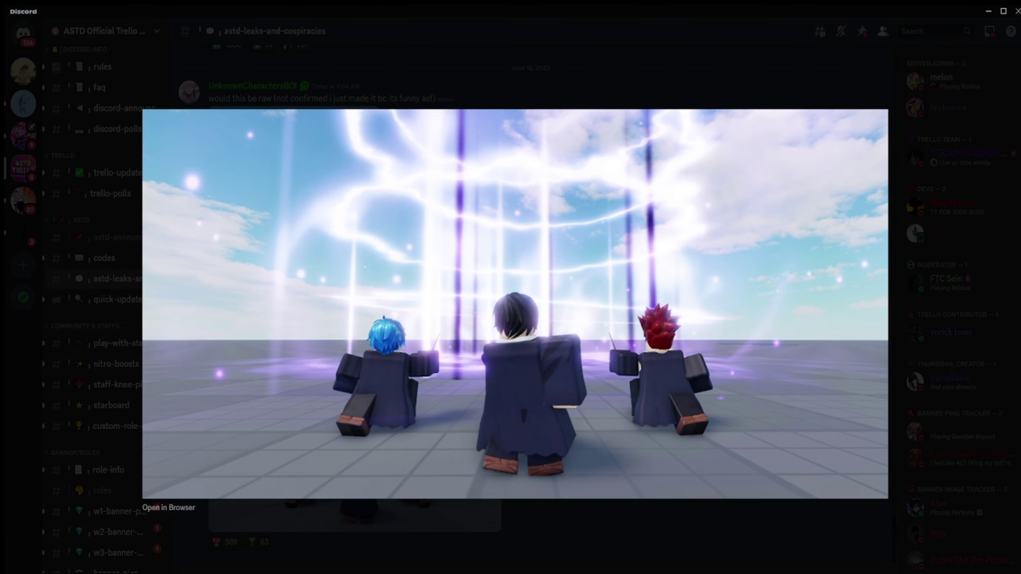
{"action": "left_click", "coordinate": [582, 500]}
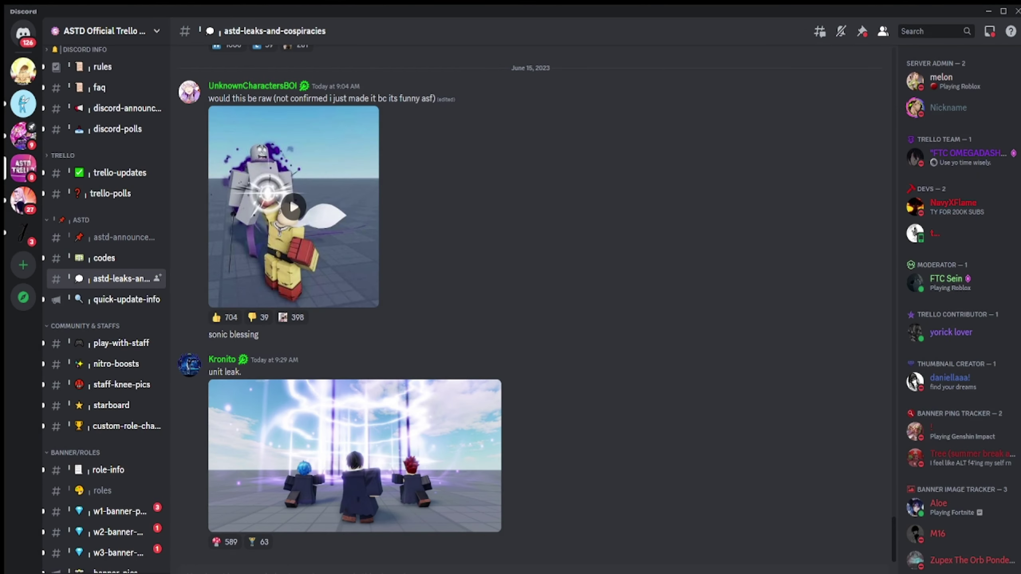